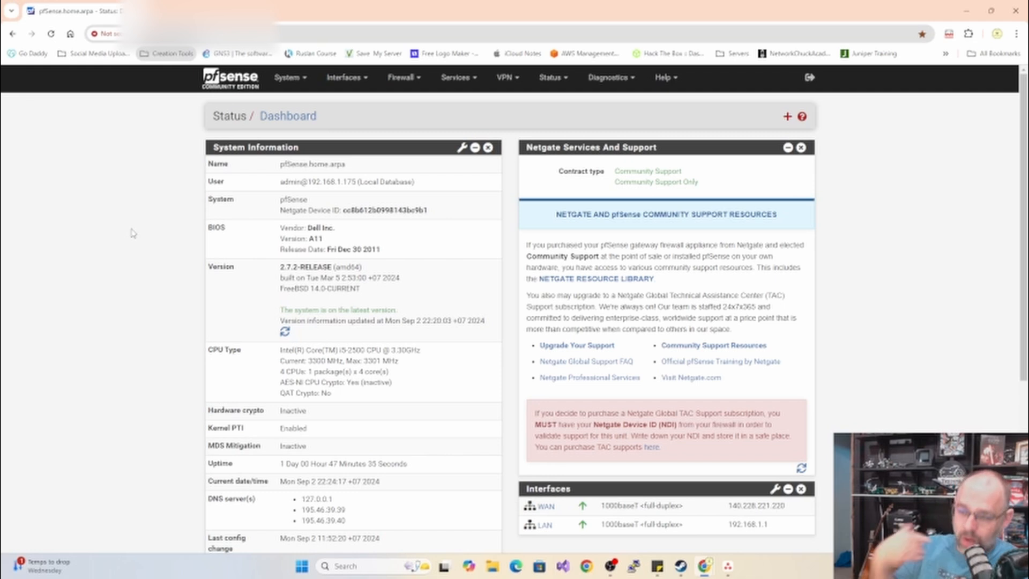
# - Examine the DNS server addresses in the dashboard's System Information
pyautogui.moveTo(346, 523); pyautogui.dragTo(296, 499)
pyautogui.click(346, 520)
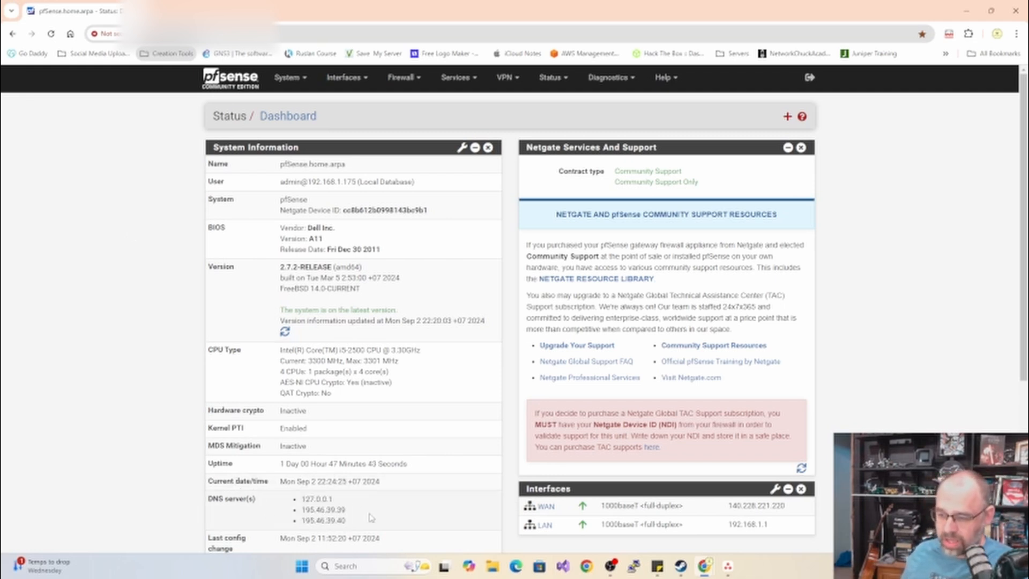
pyautogui.moveTo(346, 520); pyautogui.dragTo(301, 501)
pyautogui.click(353, 514)
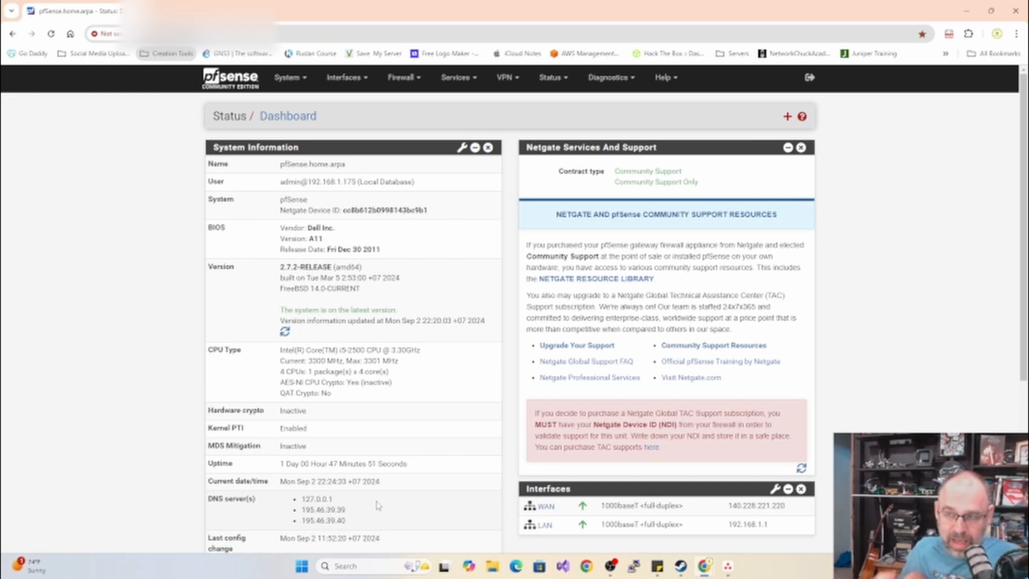
# - Open the WAN interface settings and review its general and DHCP client configuration
pyautogui.click(345, 81)
pyautogui.click(340, 130)
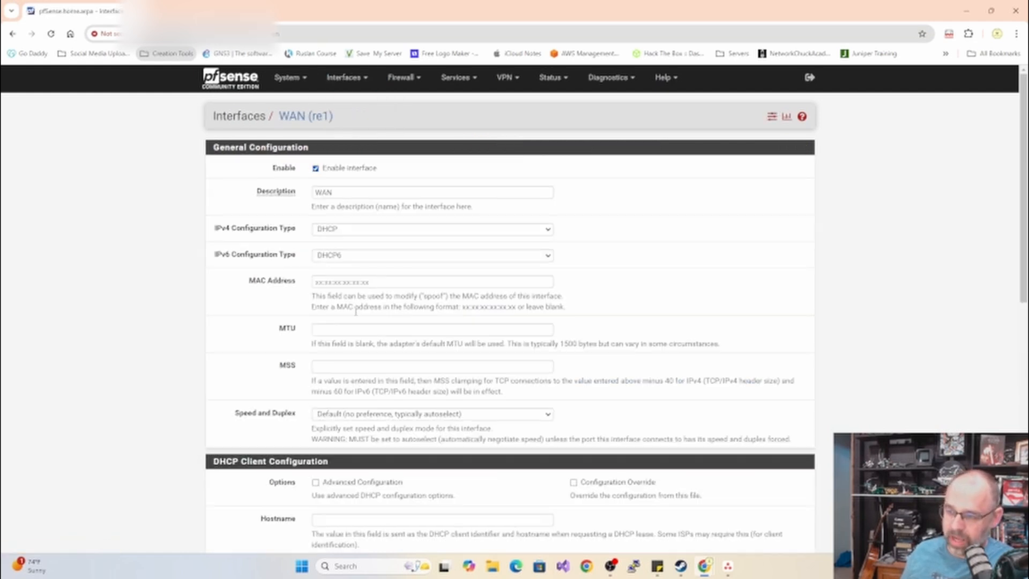
pyautogui.scroll(-5, 357, 313)
pyautogui.scroll(5, 364, 322)
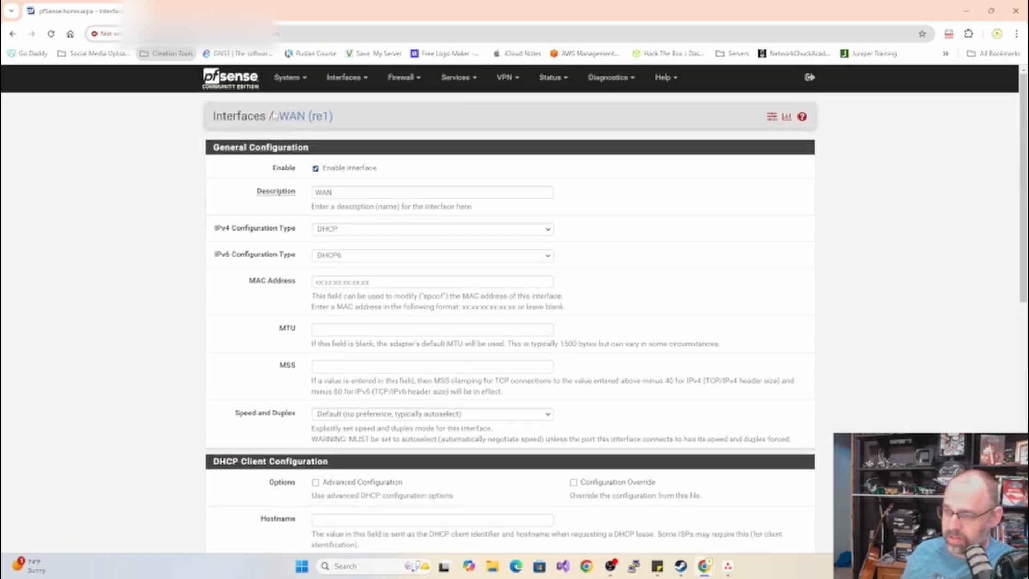
# - Open the LAN interface settings and review its general and static IPv4 configuration
pyautogui.click(345, 81)
pyautogui.click(340, 142)
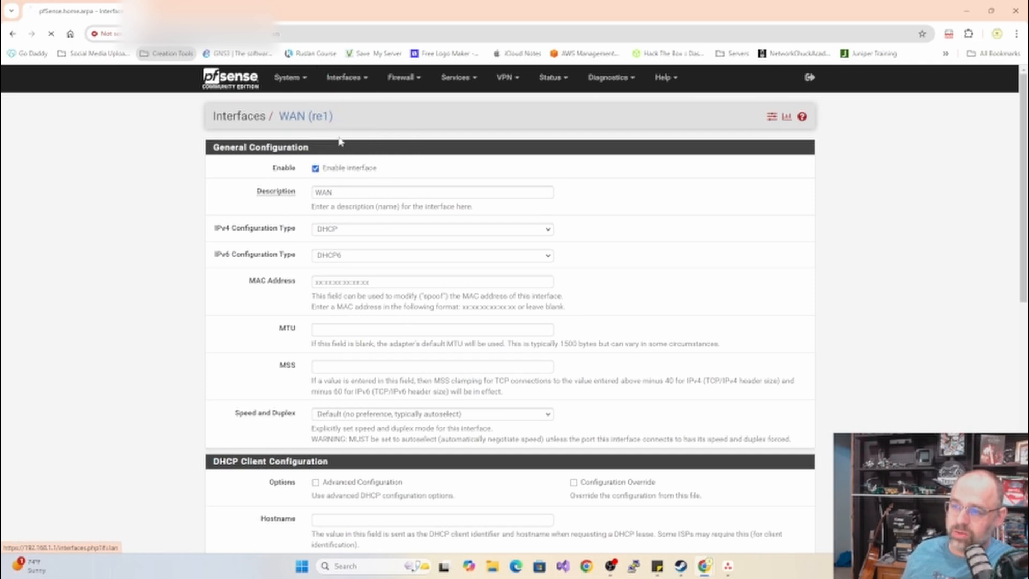
pyautogui.scroll(-5, 268, 268)
pyautogui.scroll(5, 249, 295)
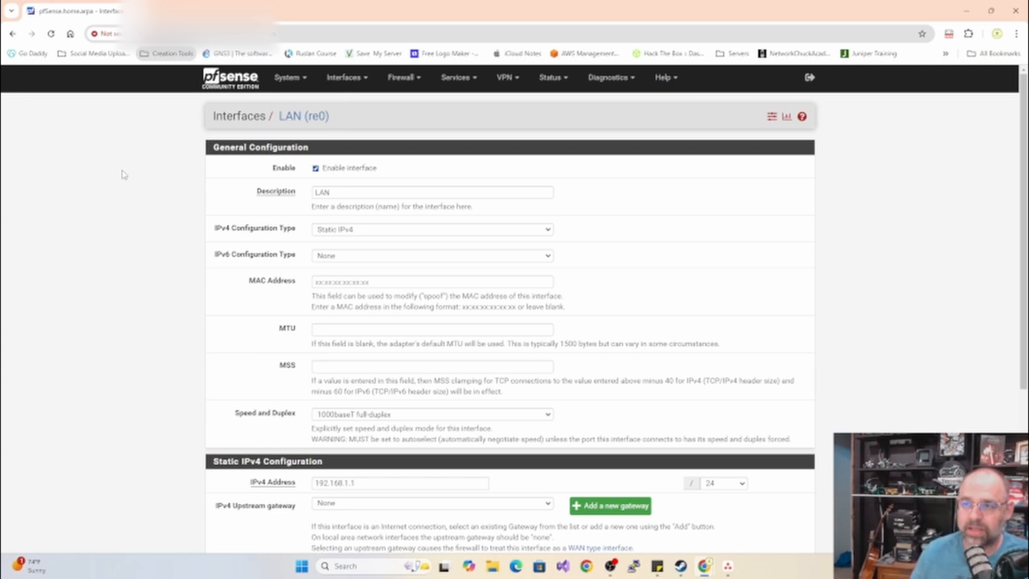
# - Open Speedtest by Ookla (speedtest.net) in a new browser tab
pyautogui.hotkey('ctrl', 't')
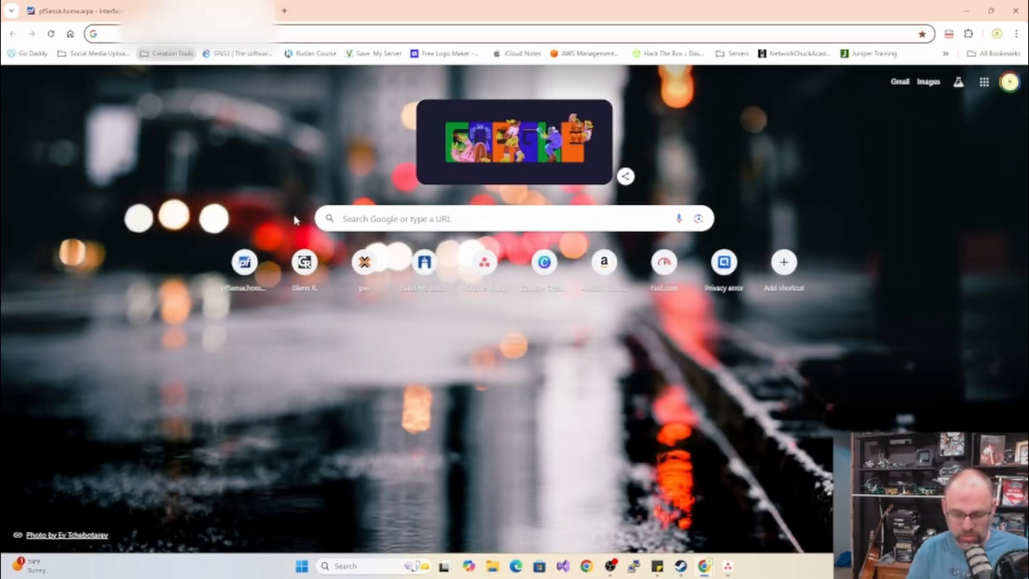
pyautogui.click(361, 220)
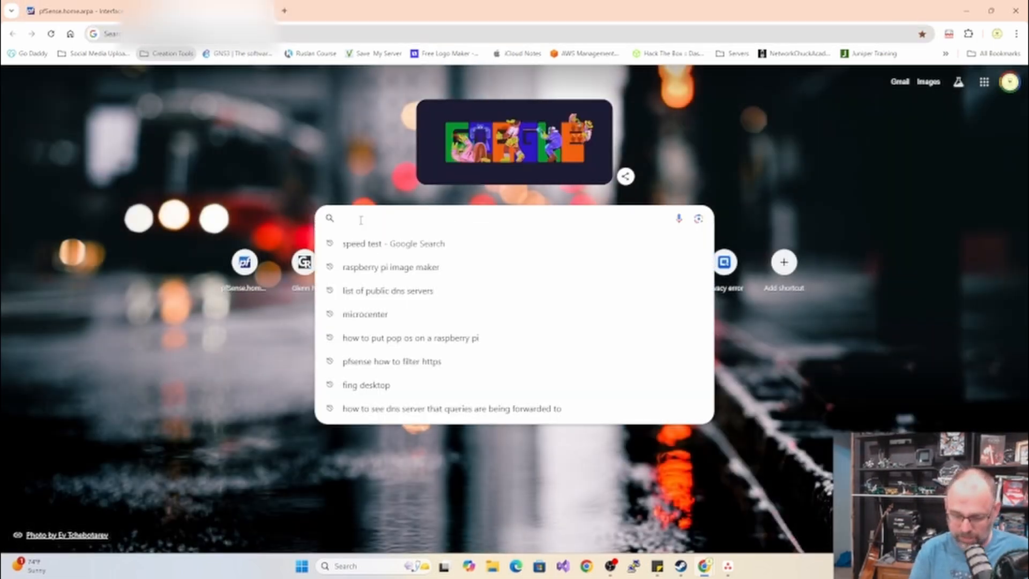
pyautogui.write('spe')
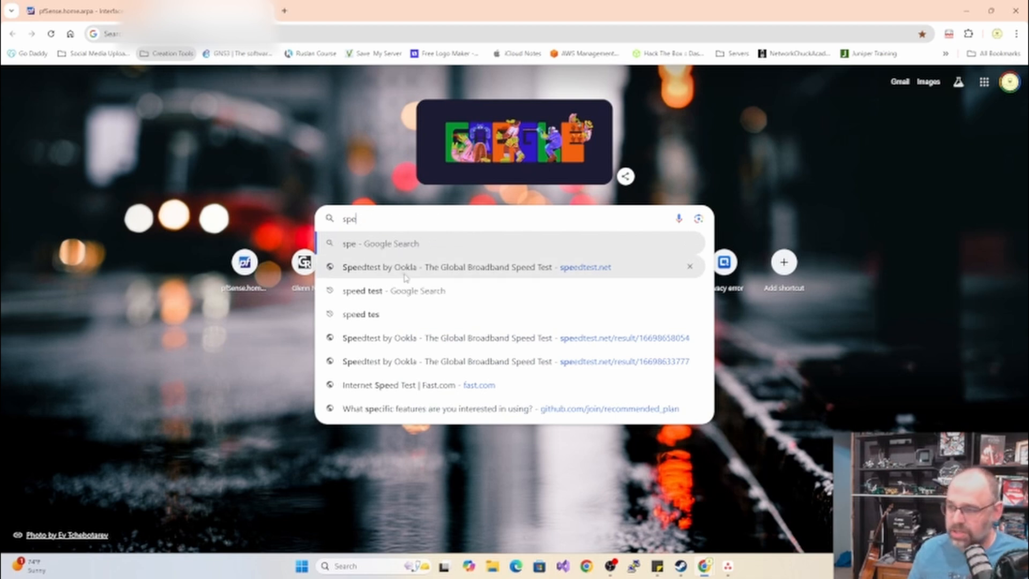
pyautogui.click(406, 278)
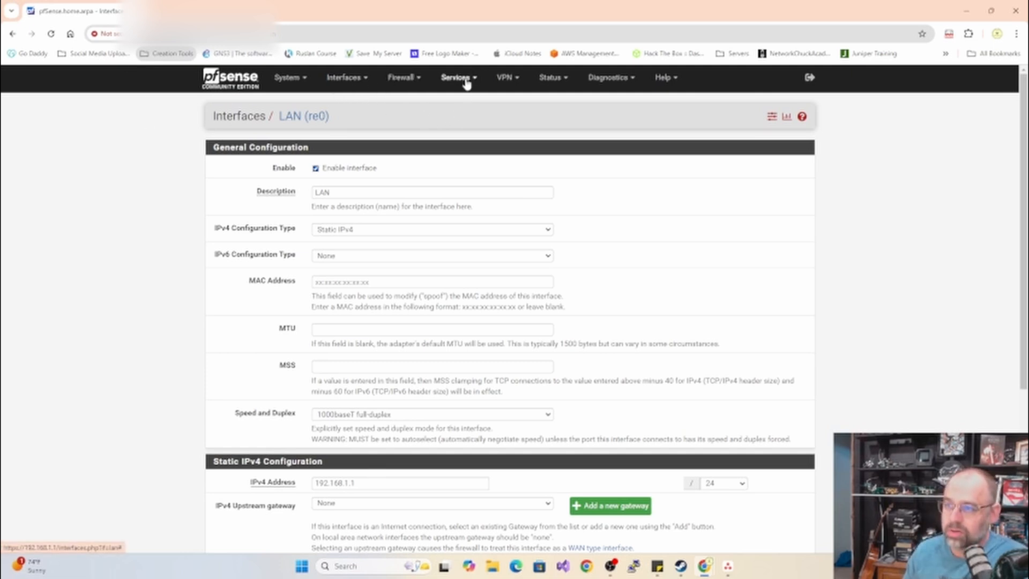
# - Open the system's General Setup page and examine the primary and secondary DNS server addresses
pyautogui.click(296, 79)
pyautogui.click(302, 134)
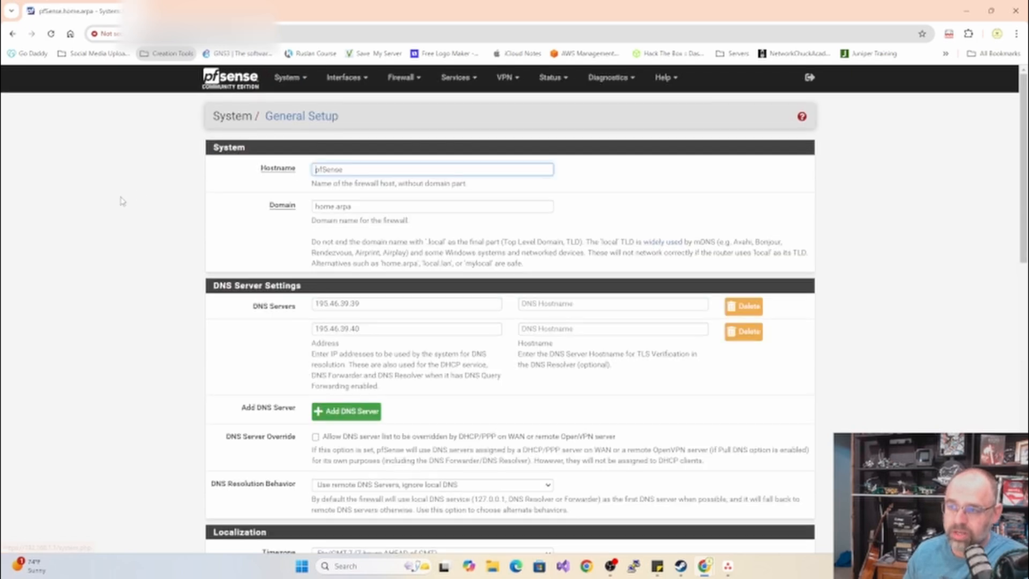
pyautogui.moveTo(358, 329); pyautogui.dragTo(305, 329)
pyautogui.click(300, 337)
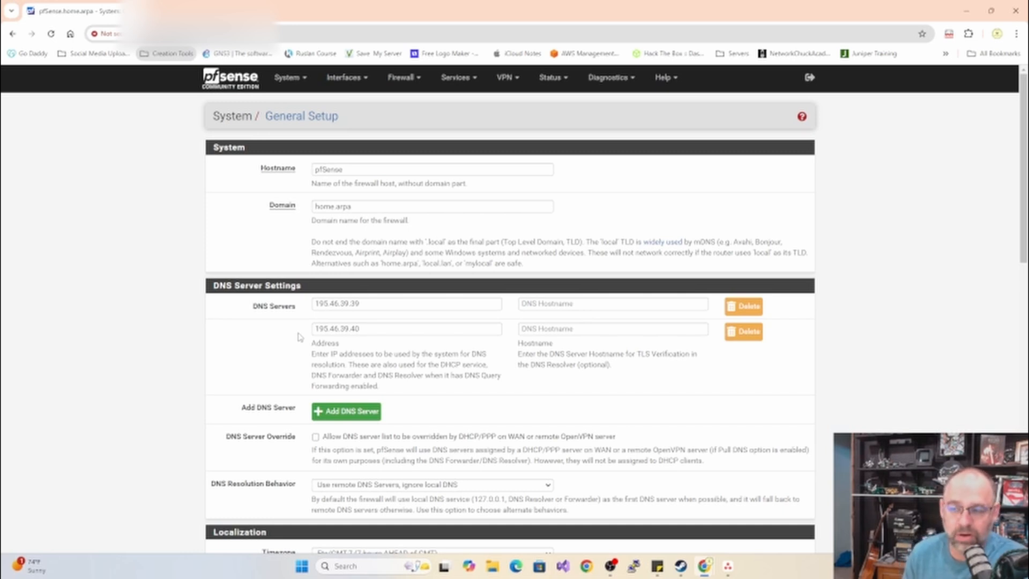
pyautogui.moveTo(305, 290); pyautogui.dragTo(205, 291)
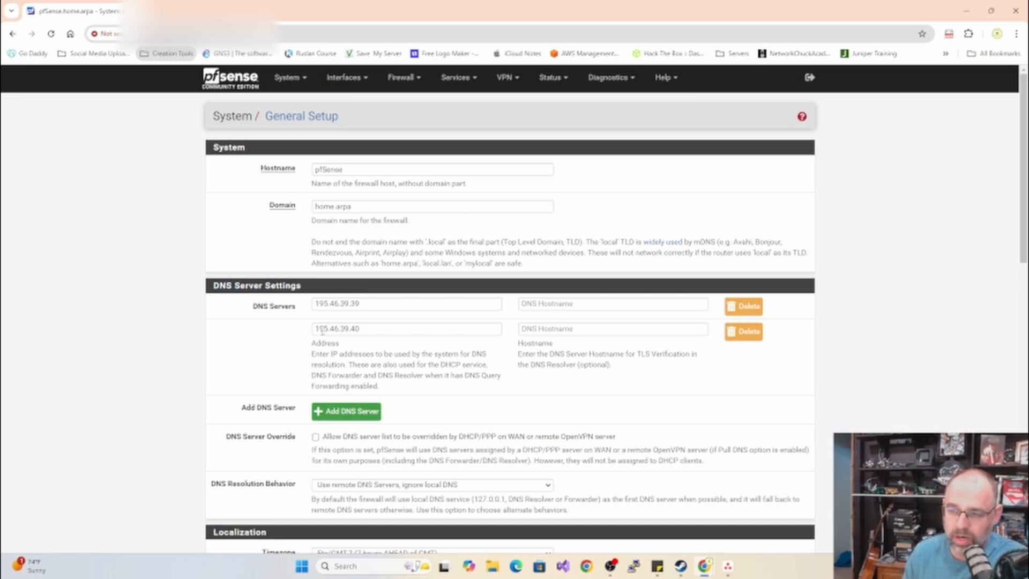
pyautogui.doubleClick(362, 304)
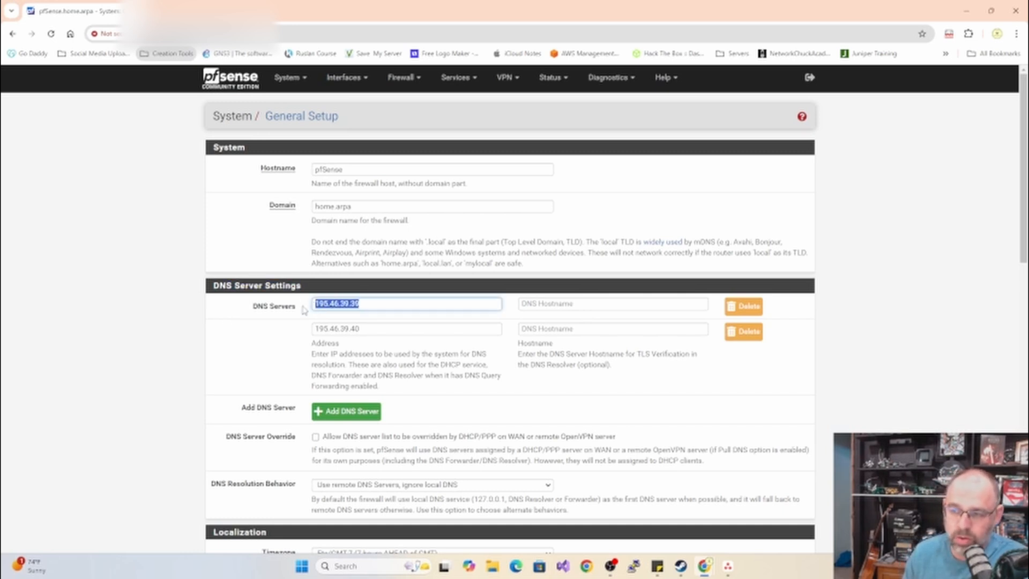
pyautogui.click(369, 303)
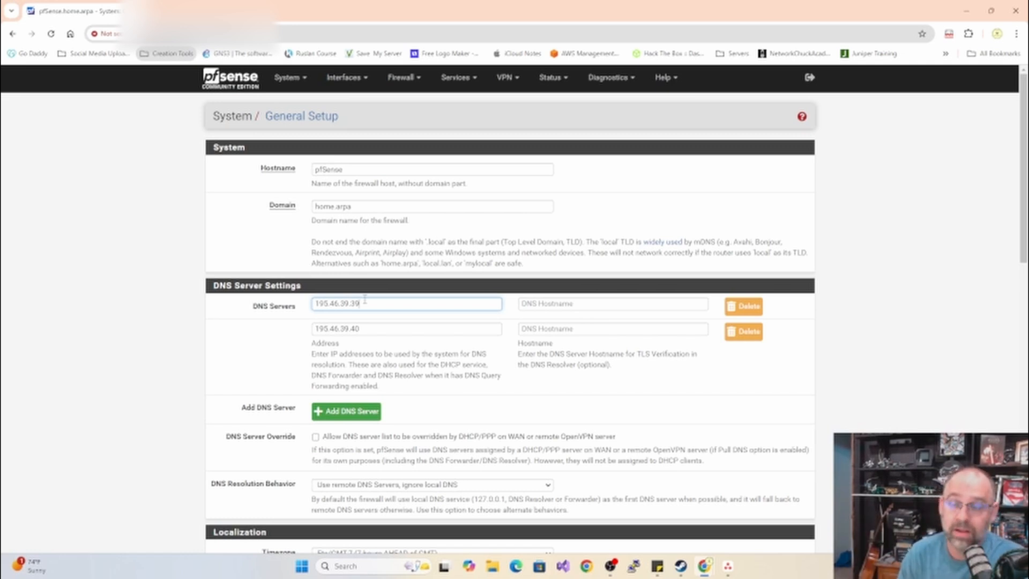
pyautogui.moveTo(367, 304); pyautogui.dragTo(301, 308)
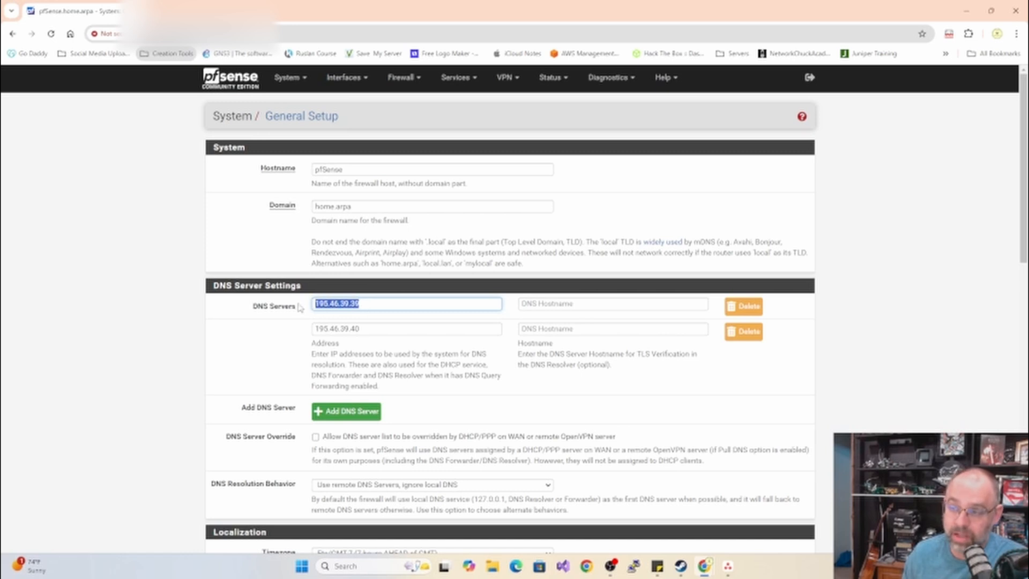
pyautogui.click(354, 304)
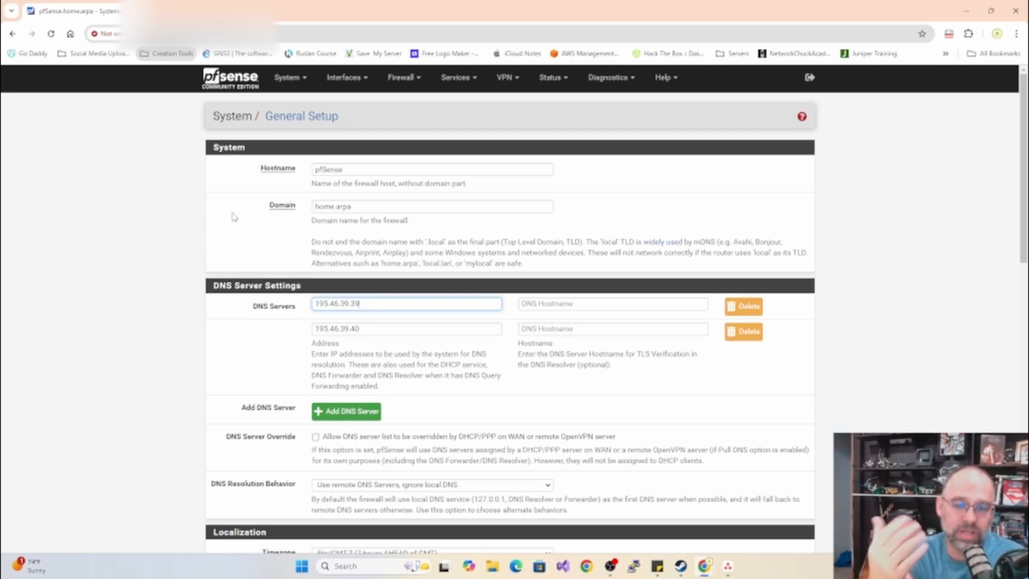
pyautogui.moveTo(369, 305); pyautogui.dragTo(306, 333)
pyautogui.click(384, 325)
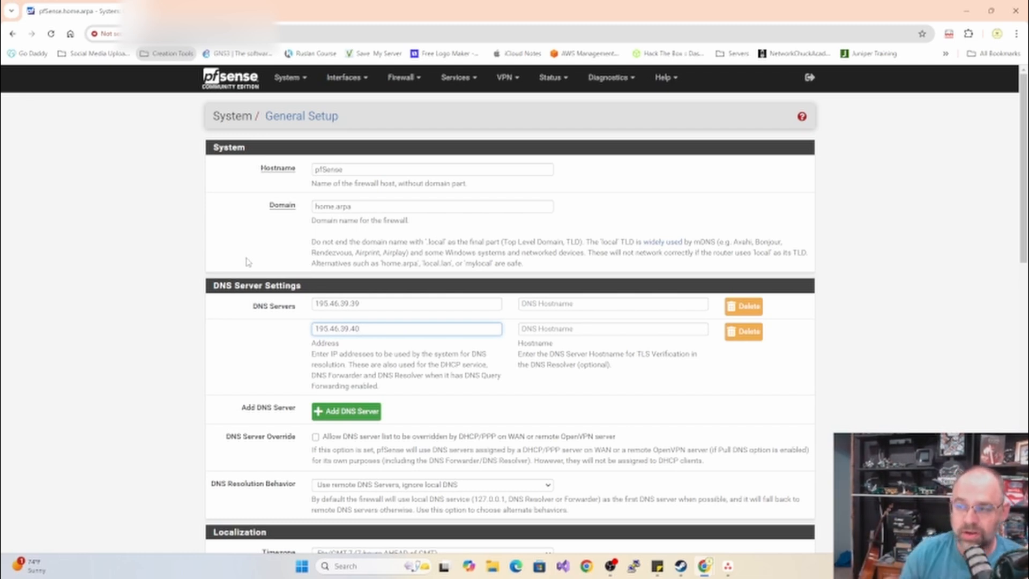
pyautogui.moveTo(365, 303); pyautogui.dragTo(311, 305)
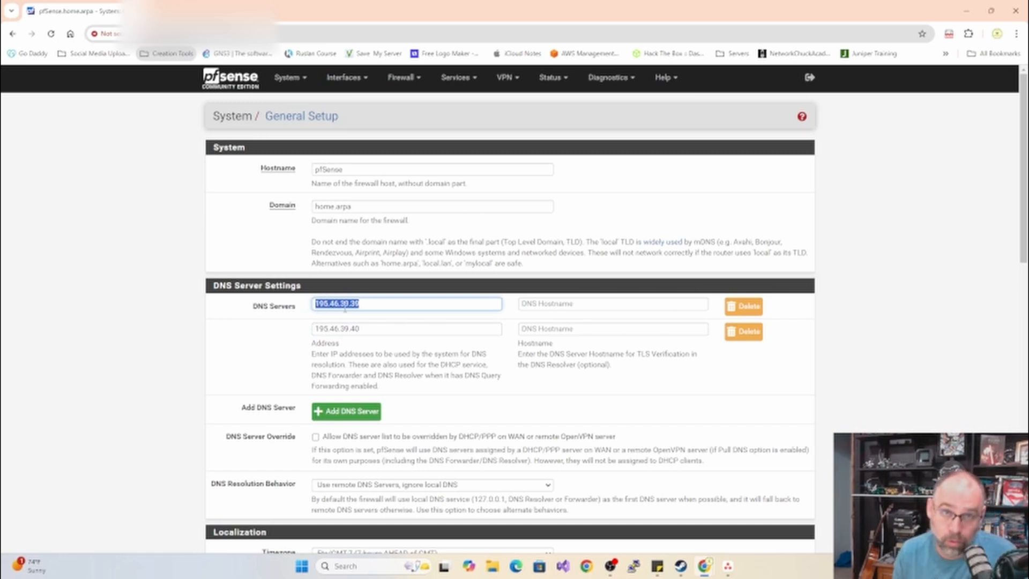
# - Check whether the DNS Resolver is enabled and review the DNS Forwarder options down to the domain overrides
pyautogui.click(456, 77)
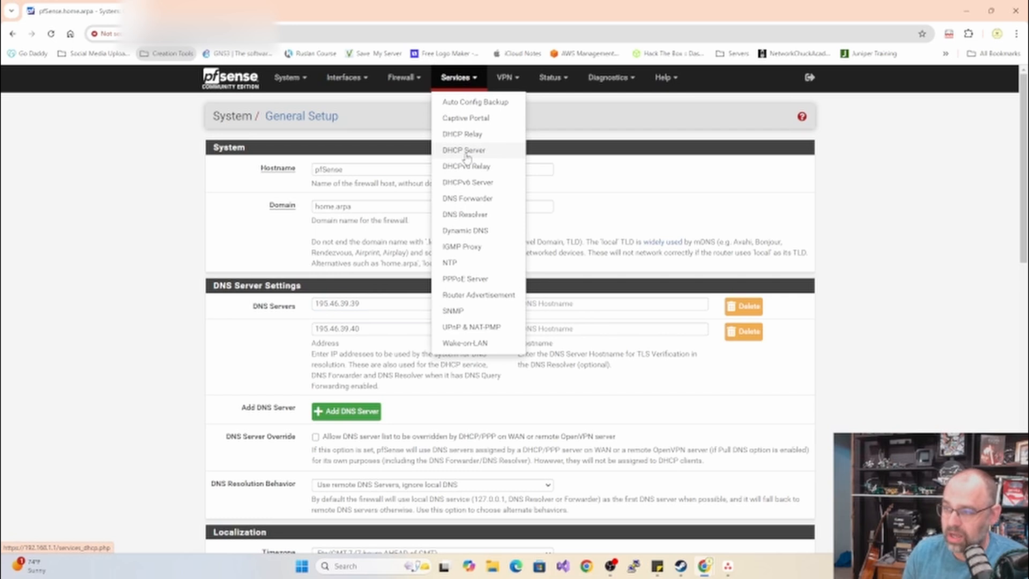
pyautogui.click(482, 215)
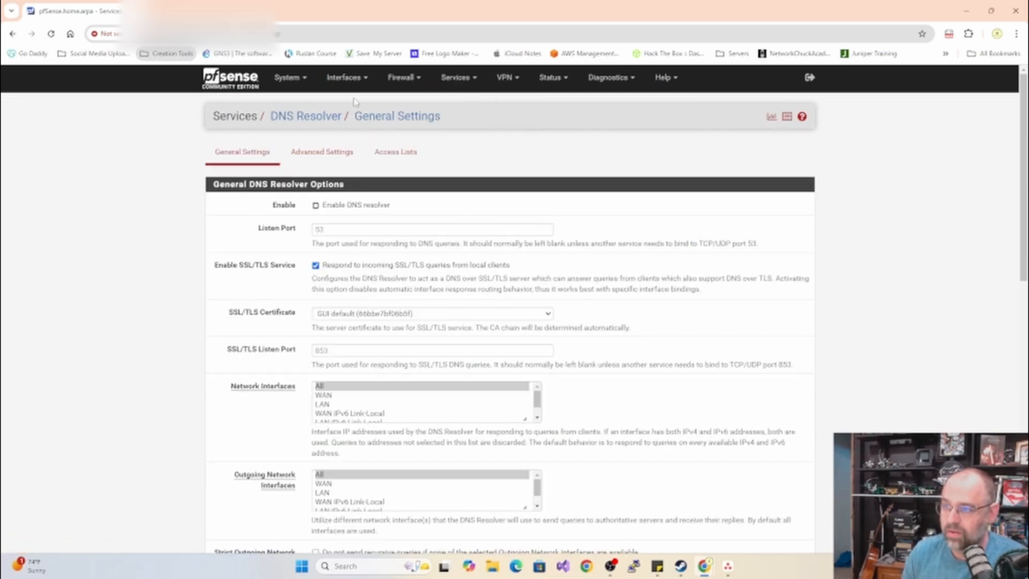
pyautogui.click(443, 78)
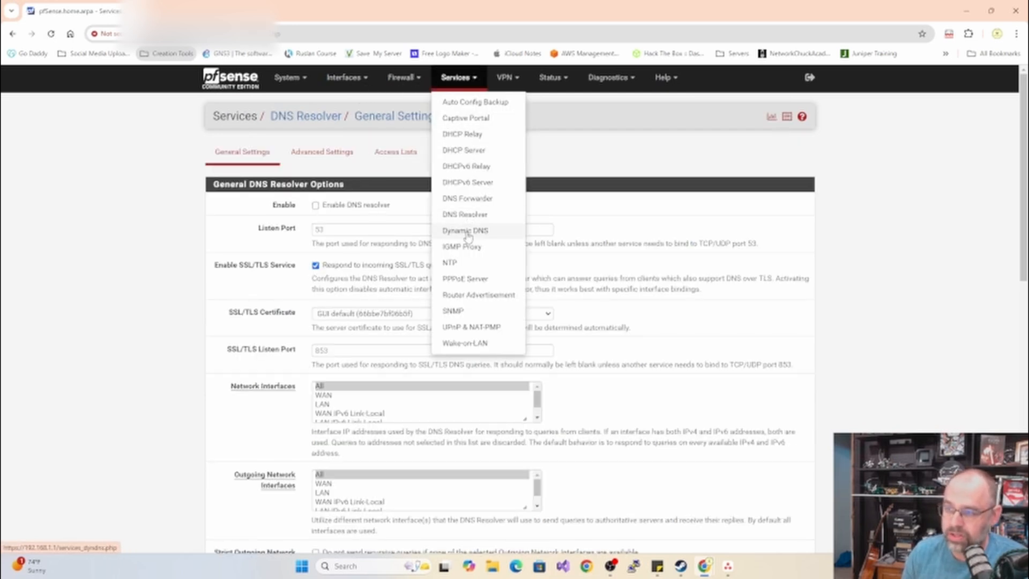
pyautogui.click(456, 198)
pyautogui.scroll(-4, 346, 327)
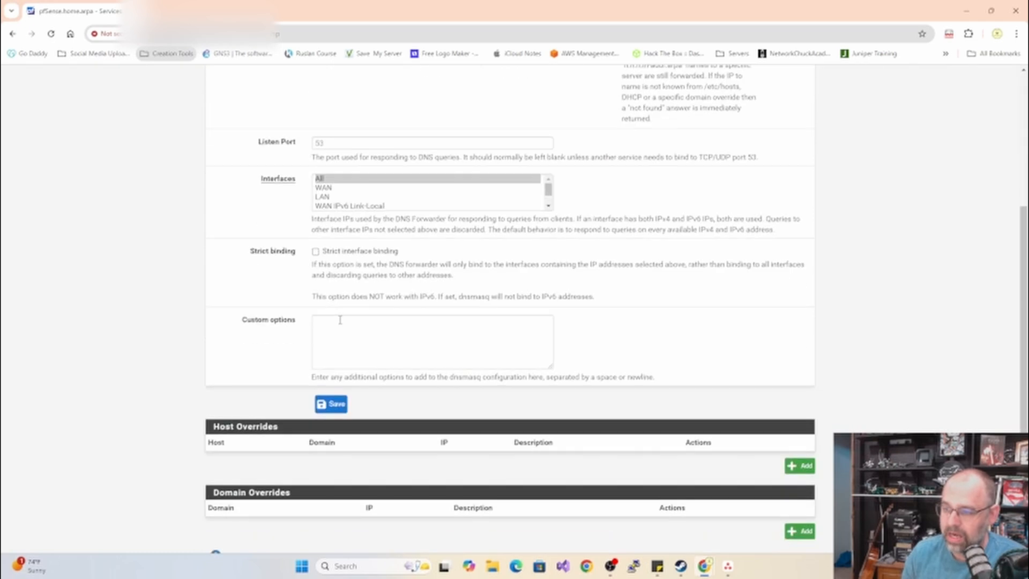
pyautogui.scroll(2, 421, 292)
pyautogui.scroll(2, 413, 279)
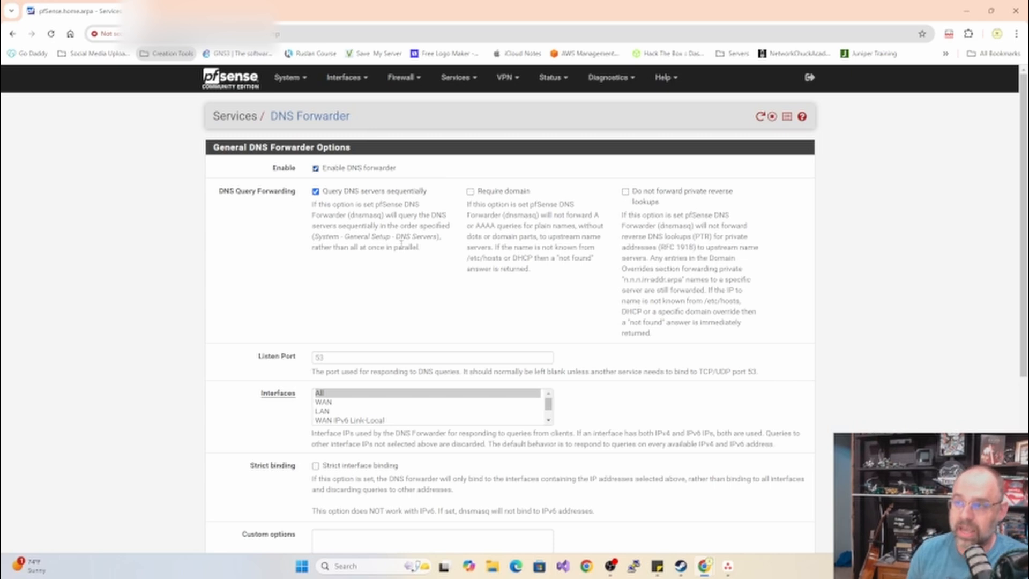
pyautogui.click(454, 56)
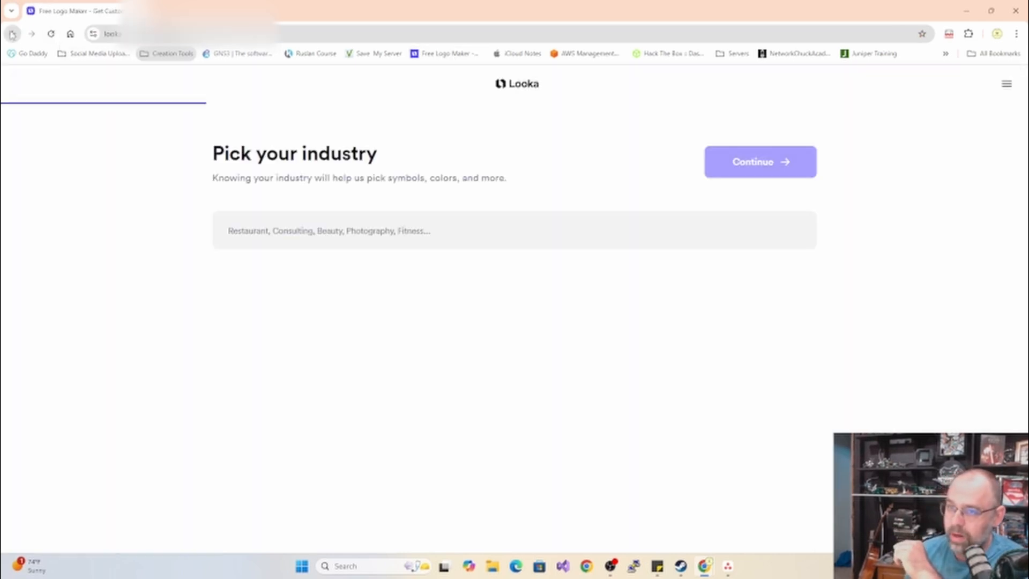
pyautogui.click(13, 34)
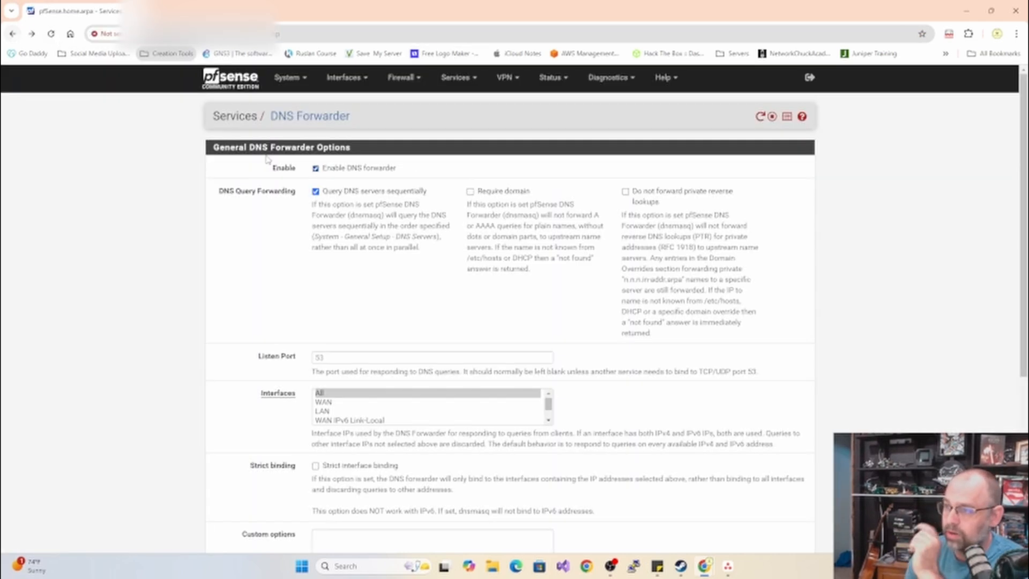
pyautogui.click(454, 79)
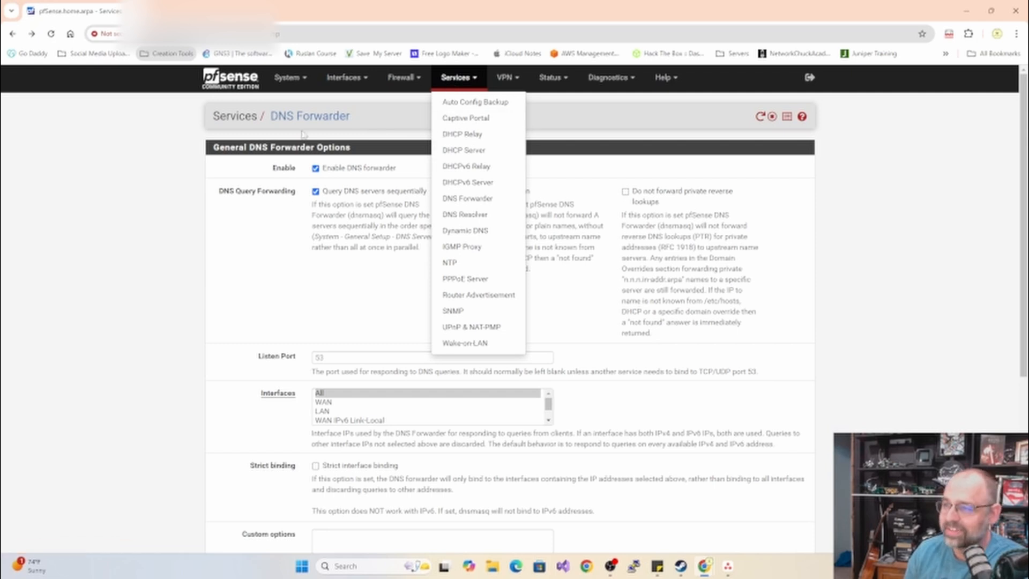
# - Return to the system's General Setup page and recheck both configured DNS server addresses
pyautogui.click(288, 78)
pyautogui.click(292, 135)
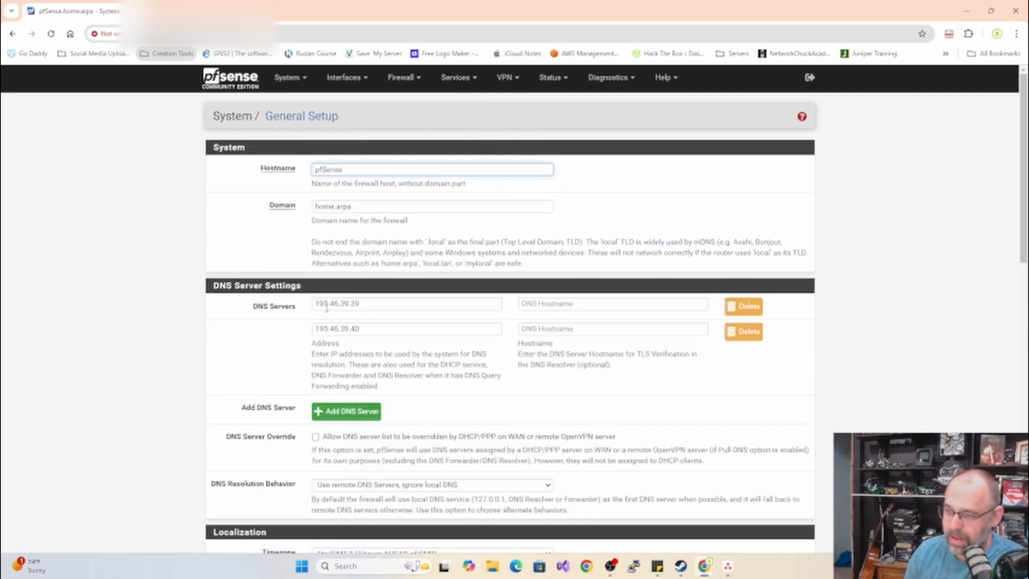
pyautogui.moveTo(369, 304); pyautogui.dragTo(300, 304)
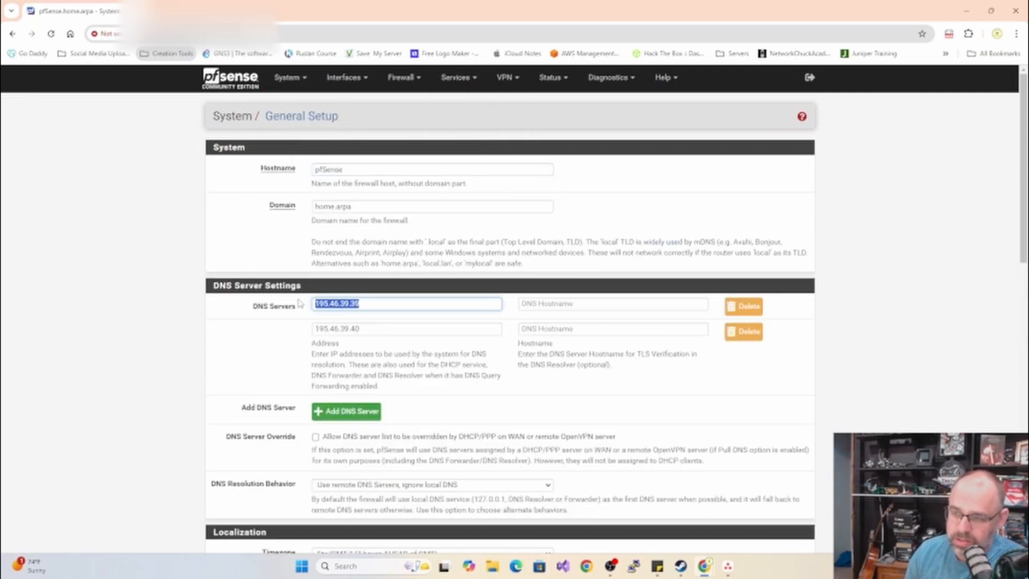
pyautogui.click(366, 305)
pyautogui.moveTo(357, 305); pyautogui.dragTo(306, 310)
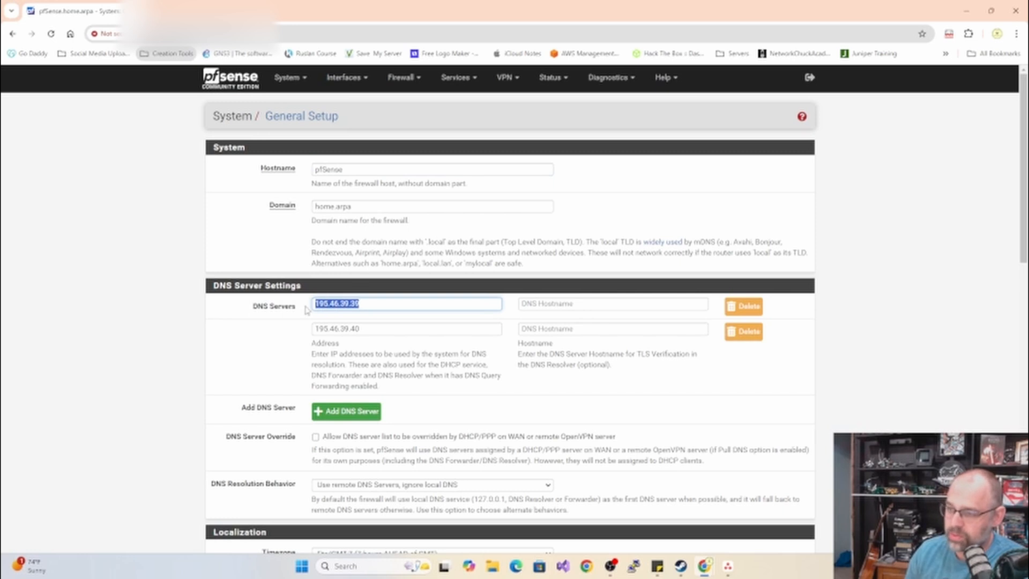
pyautogui.moveTo(361, 334); pyautogui.dragTo(299, 327)
pyautogui.click(359, 329)
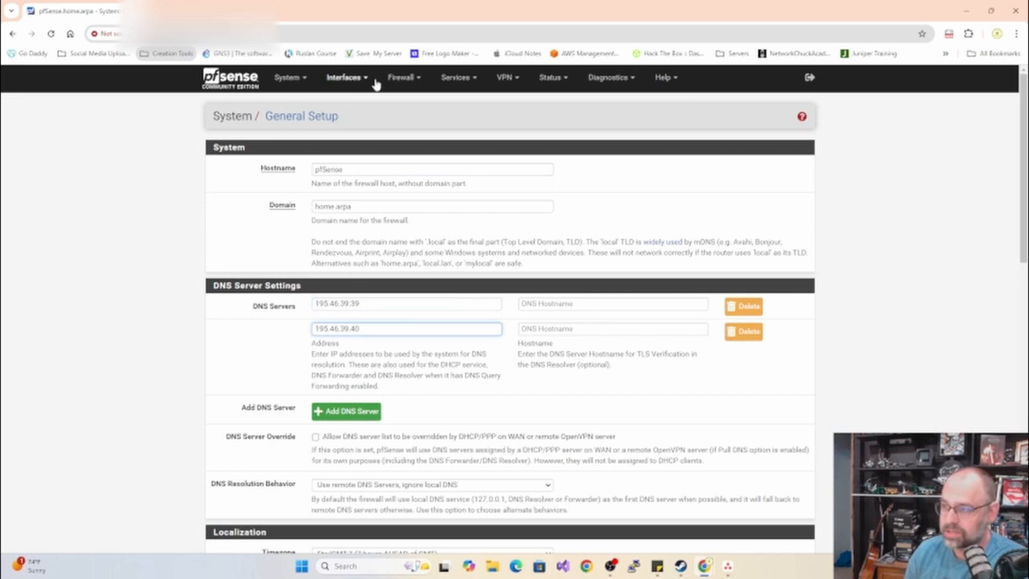
# - Open the DNS Resolver general settings and review the options down to the list of outgoing network interfaces
pyautogui.click(460, 79)
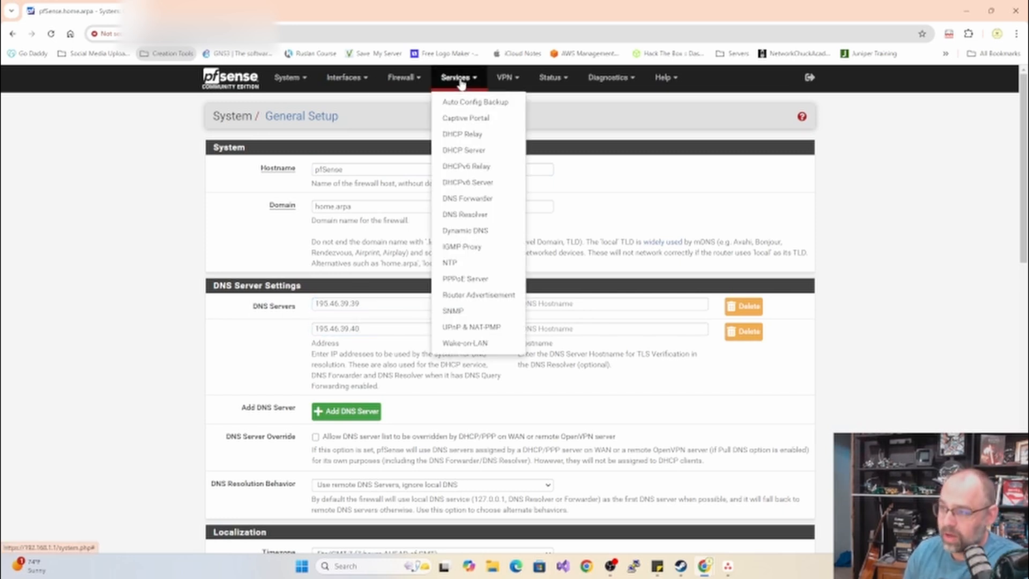
pyautogui.click(464, 214)
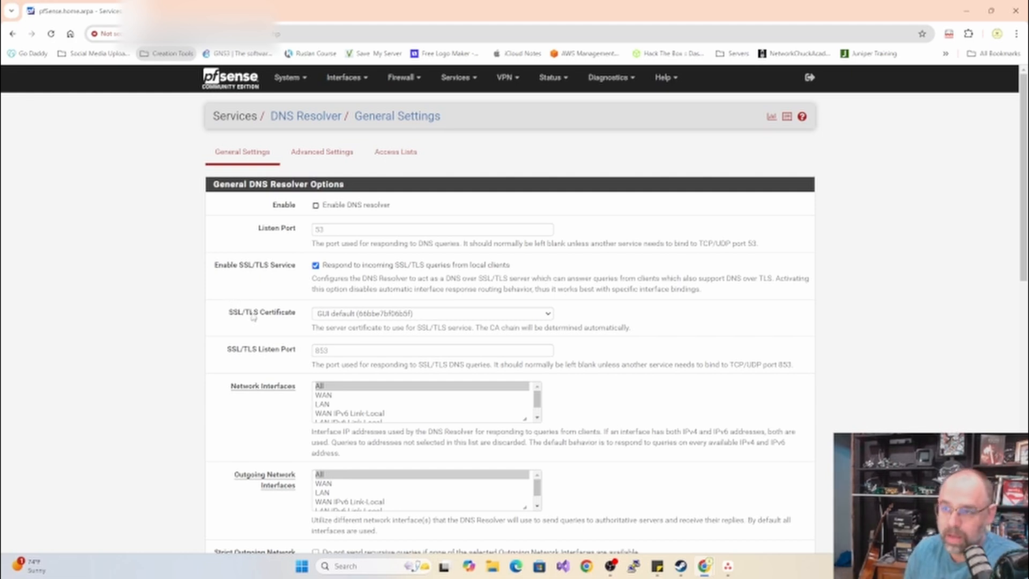
pyautogui.scroll(-3, 332, 343)
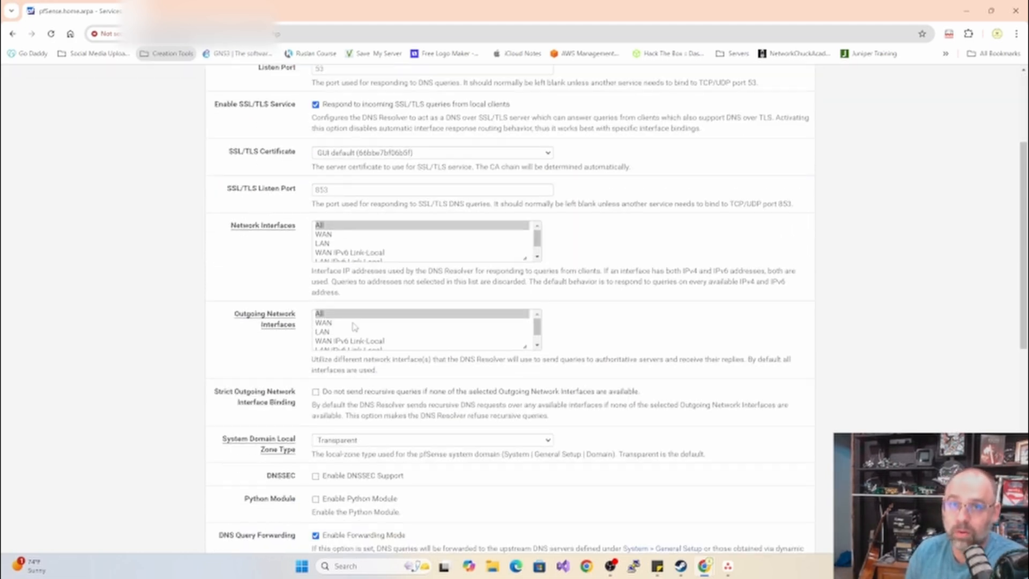
pyautogui.scroll(-1, 354, 326)
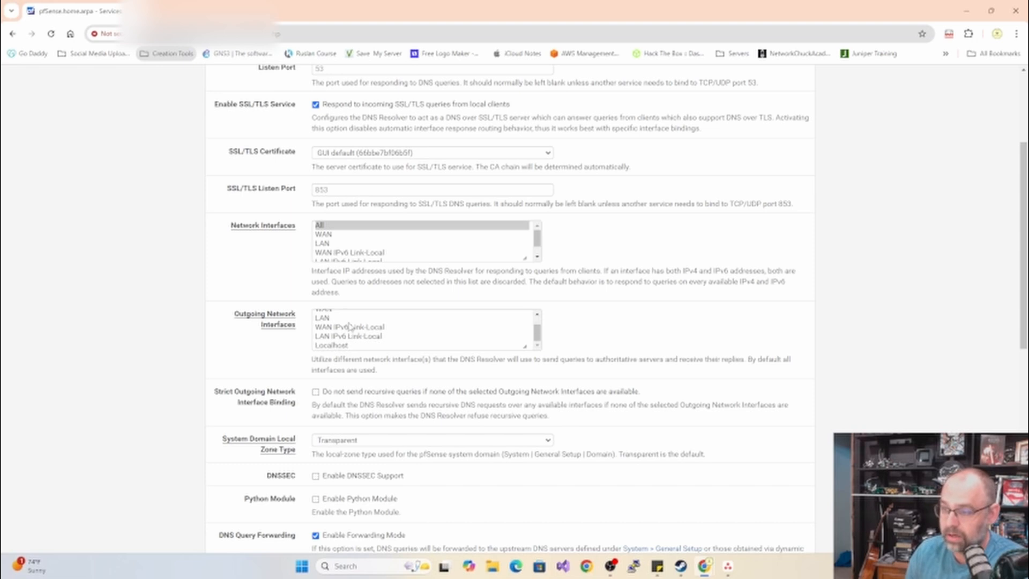
# - Review the DNS Resolver general settings, focusing on the option to respond to incoming SSL/TLS queries from local clients
pyautogui.scroll(-4, 304, 316)
pyautogui.scroll(6, 304, 315)
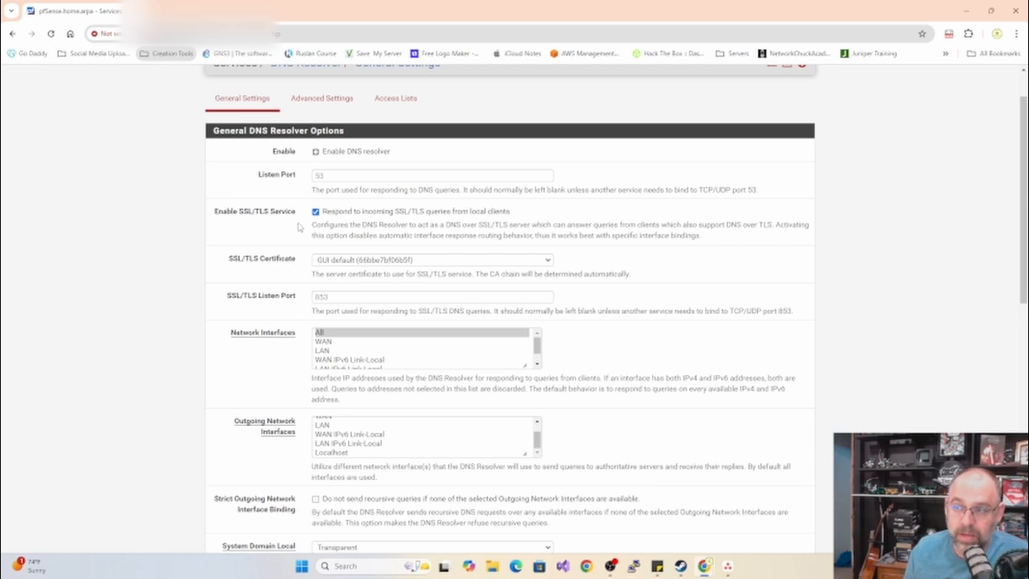
pyautogui.scroll(-3, 298, 231)
pyautogui.scroll(3, 299, 225)
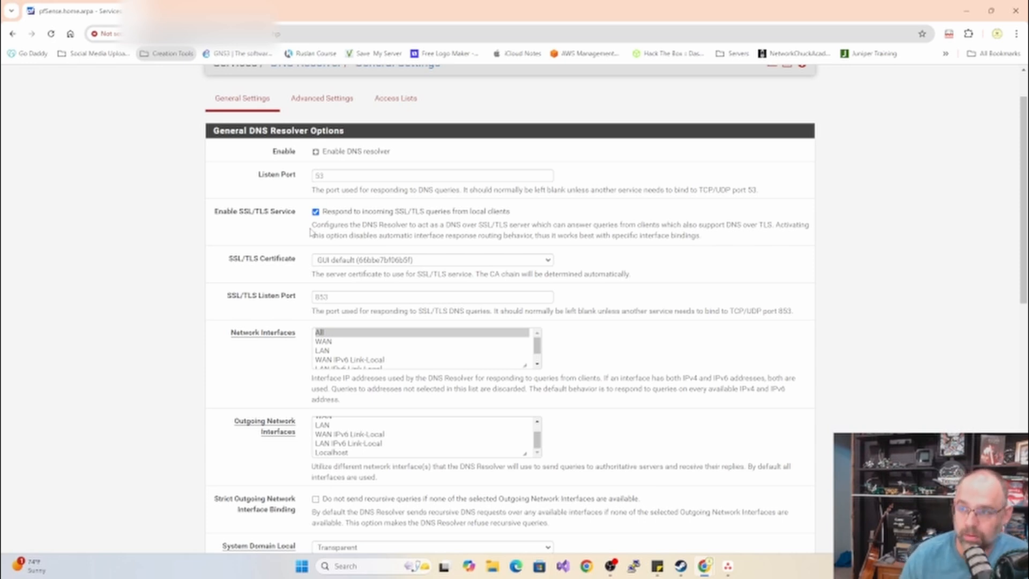
pyautogui.scroll(-6, 301, 236)
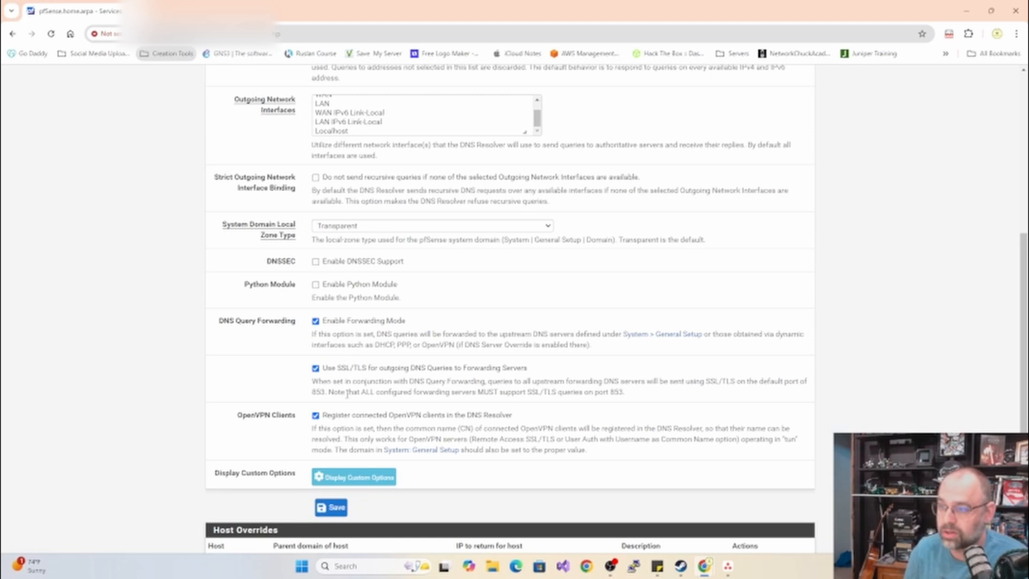
pyautogui.scroll(6, 337, 358)
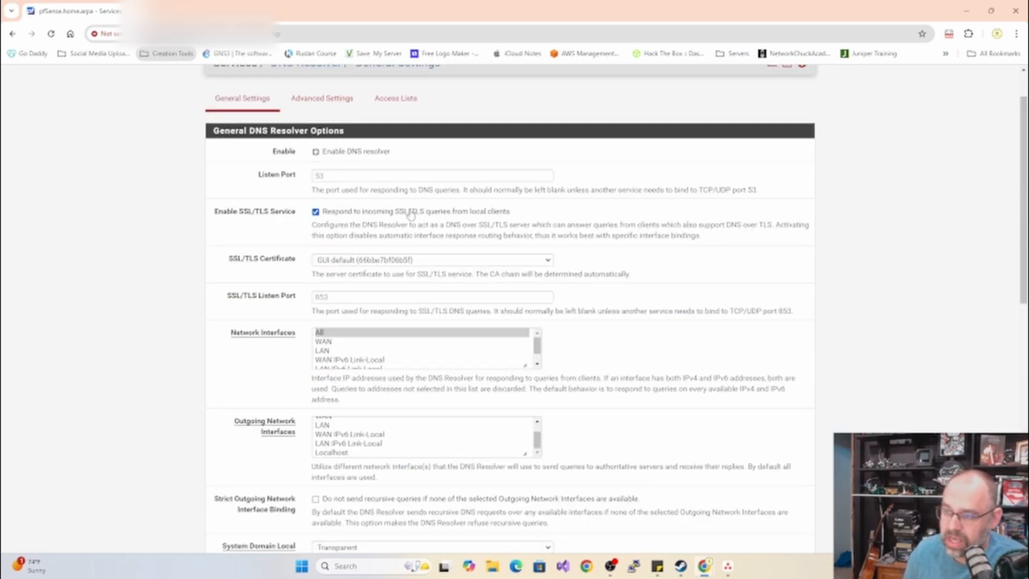
pyautogui.moveTo(510, 212); pyautogui.dragTo(340, 215)
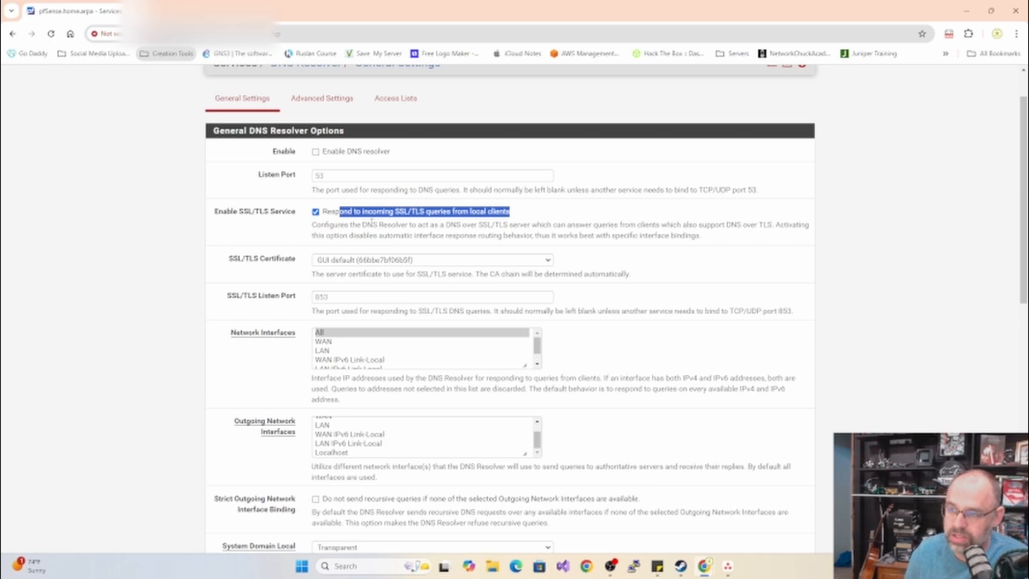
pyautogui.click(541, 224)
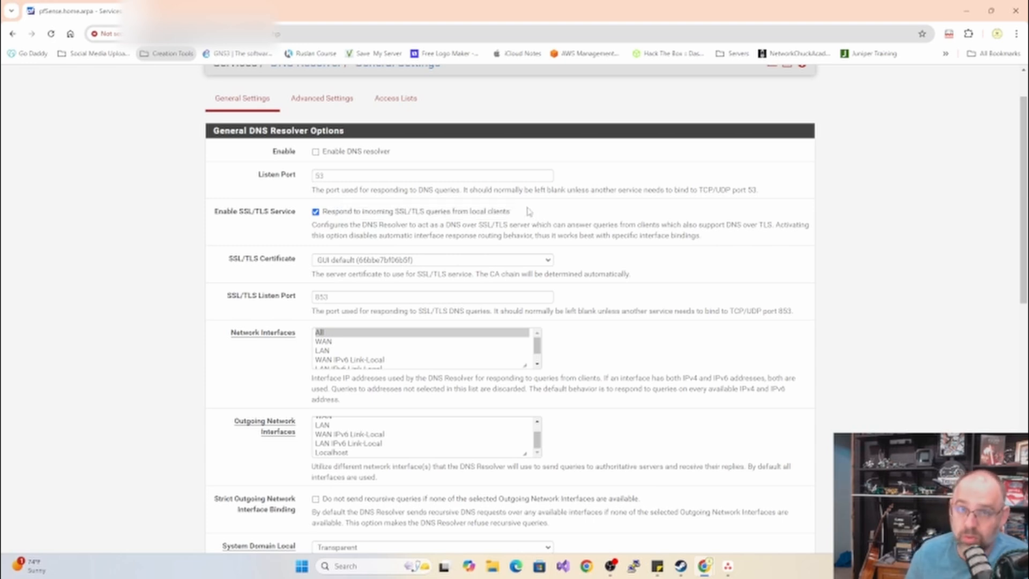
# - Examine the DNS Query Forwarding mode description and the option to register connected OpenVPN clients in the DNS Resolver
pyautogui.scroll(-6, 530, 211)
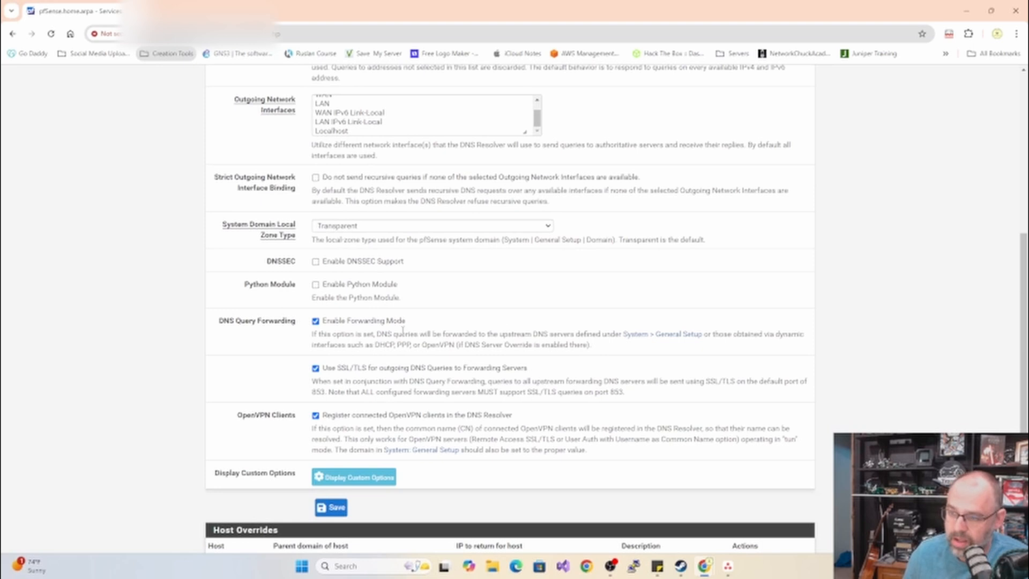
pyautogui.moveTo(412, 322); pyautogui.dragTo(320, 320)
pyautogui.click(426, 323)
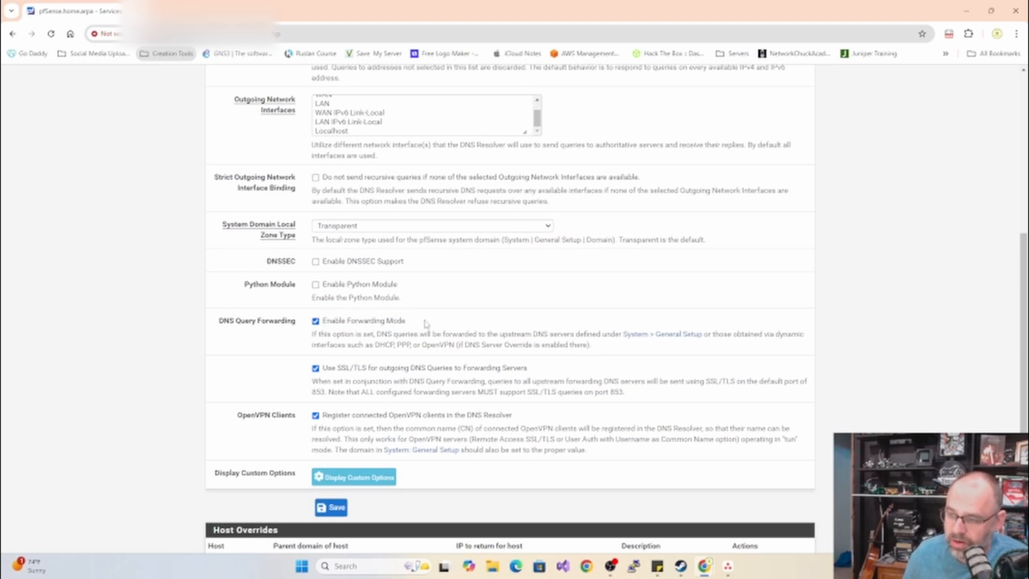
pyautogui.moveTo(418, 334); pyautogui.dragTo(696, 340)
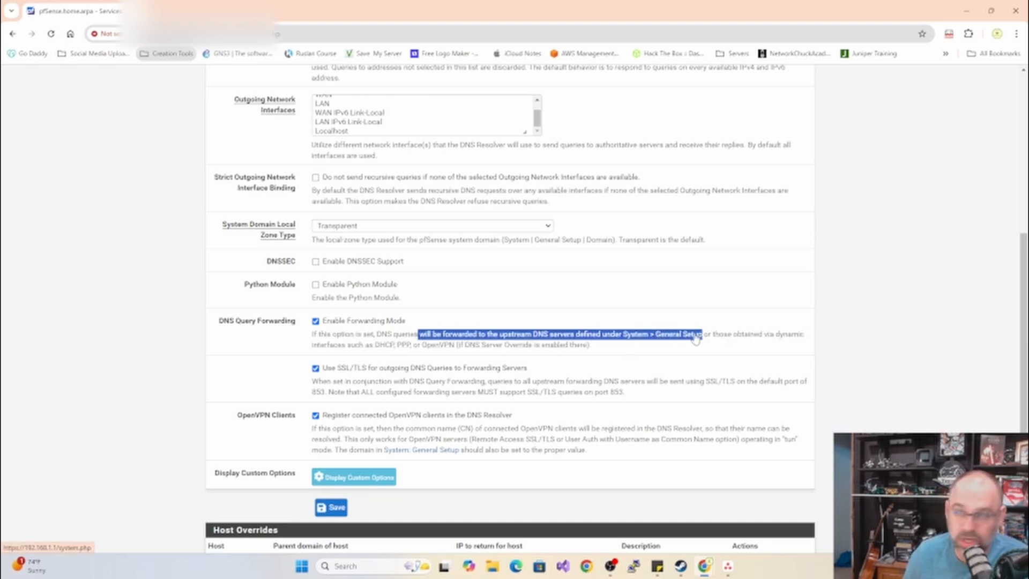
pyautogui.click(702, 358)
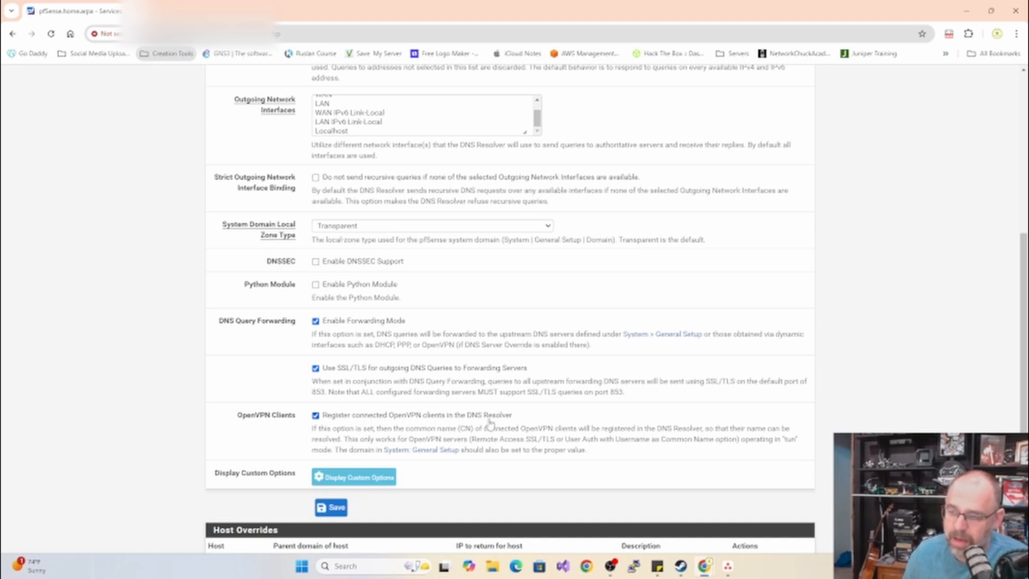
pyautogui.tripleClick(516, 416)
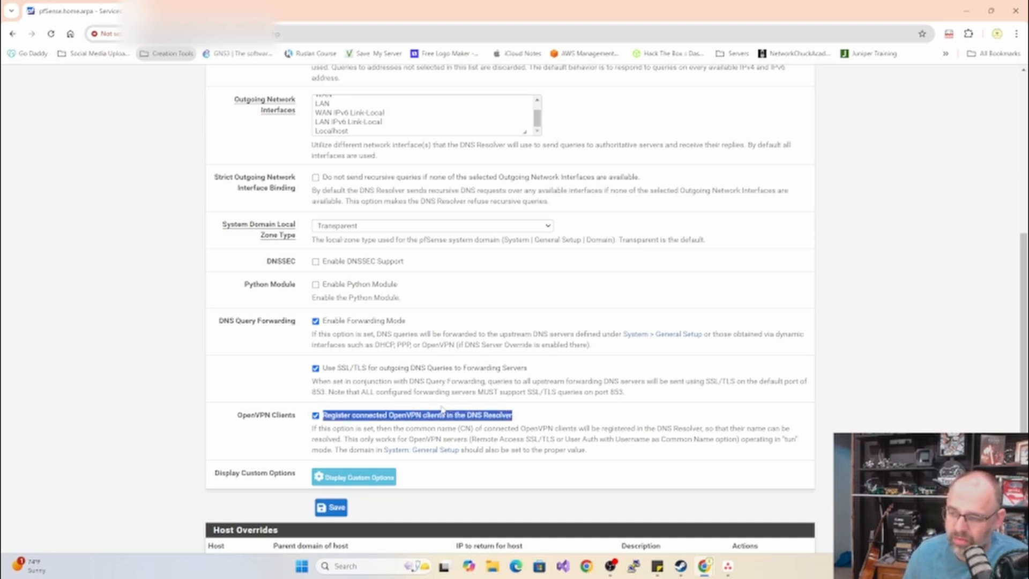
pyautogui.click(299, 414)
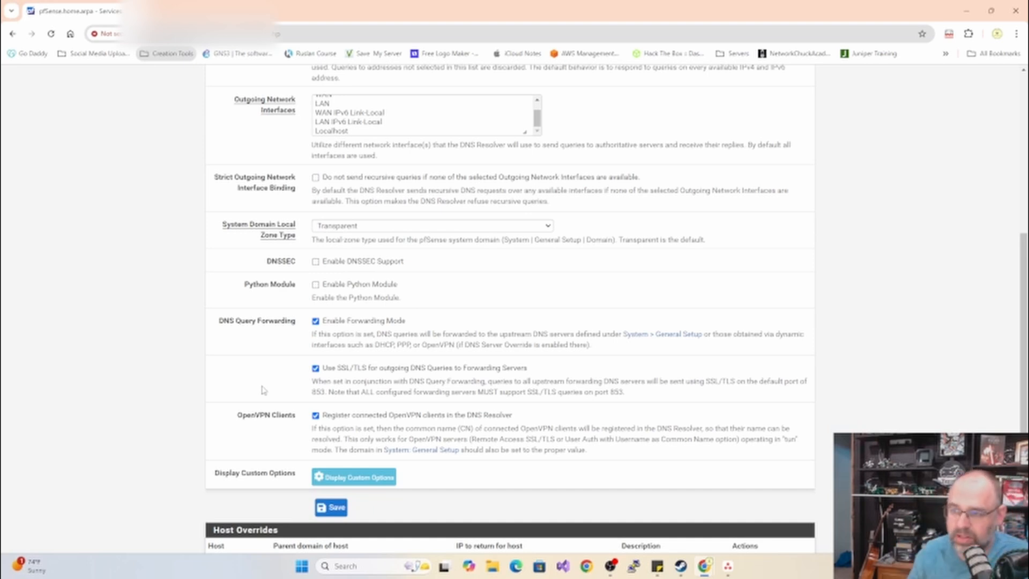
# - Go back to the system's General Setup page and examine the two DNS server addresses that forwarded queries use
pyautogui.scroll(7, 320, 337)
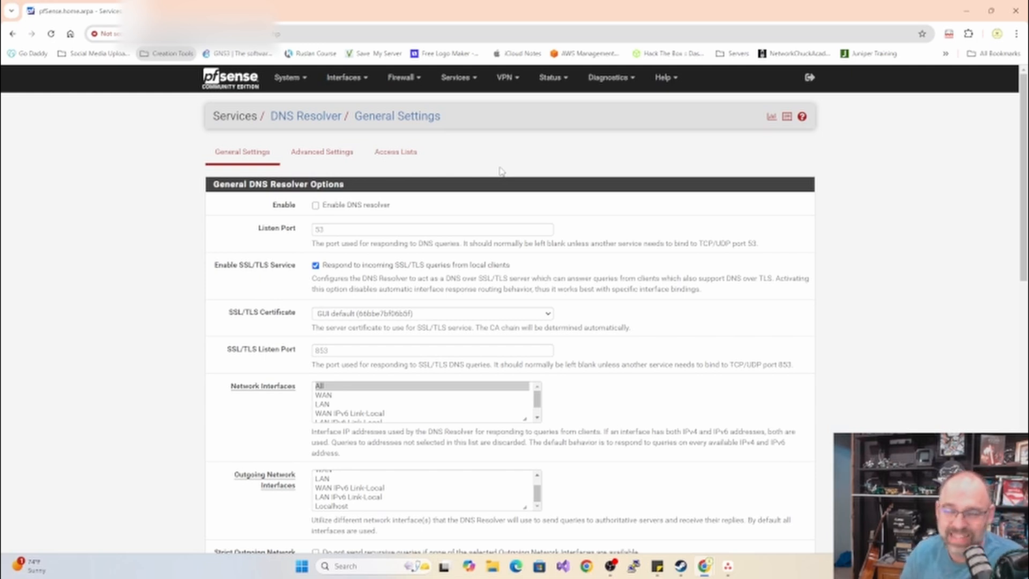
pyautogui.click(288, 78)
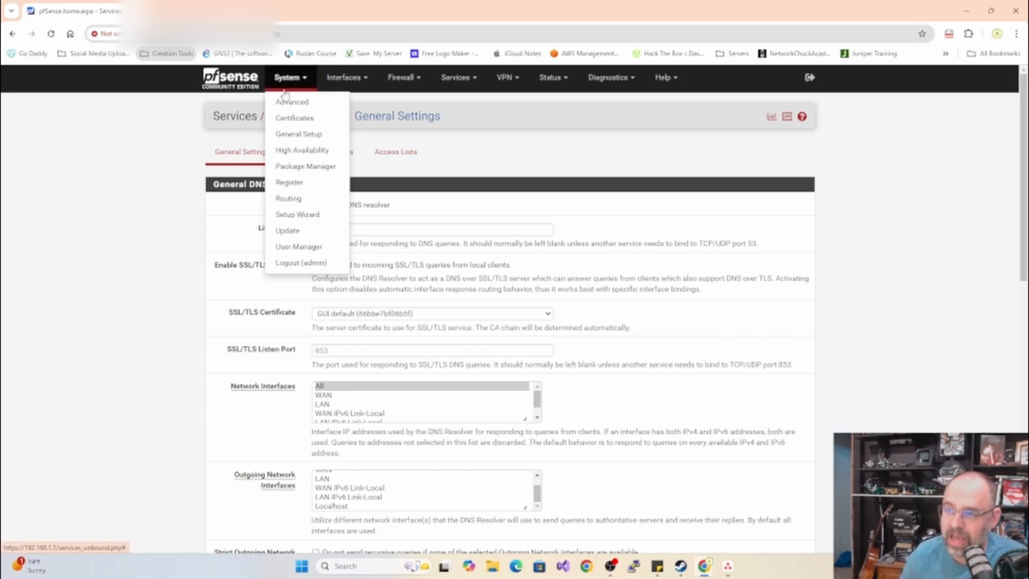
pyautogui.click(290, 135)
pyautogui.moveTo(369, 315); pyautogui.dragTo(306, 310)
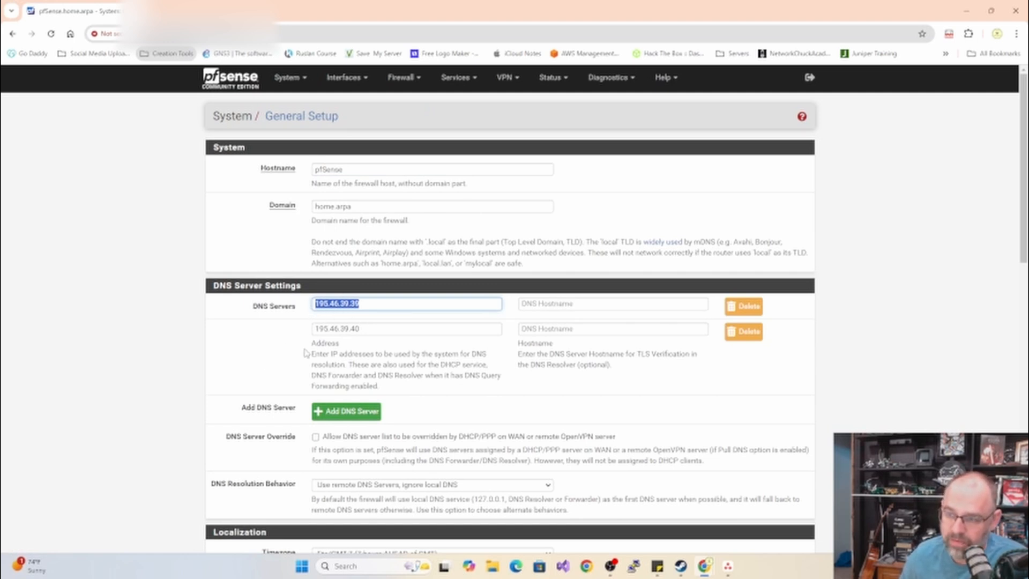
pyautogui.moveTo(365, 329); pyautogui.dragTo(290, 341)
pyautogui.moveTo(360, 304); pyautogui.dragTo(293, 324)
pyautogui.click(291, 326)
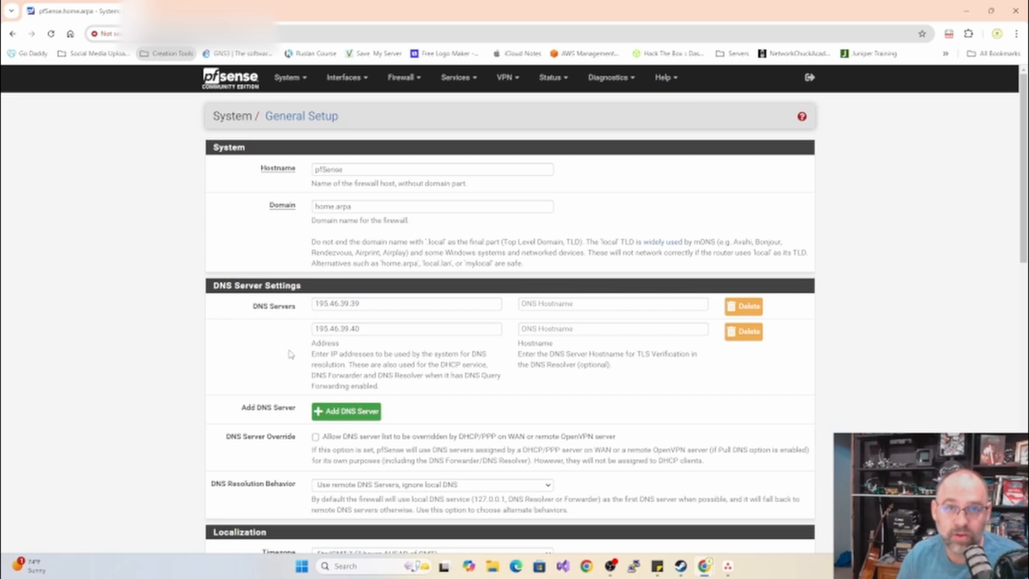